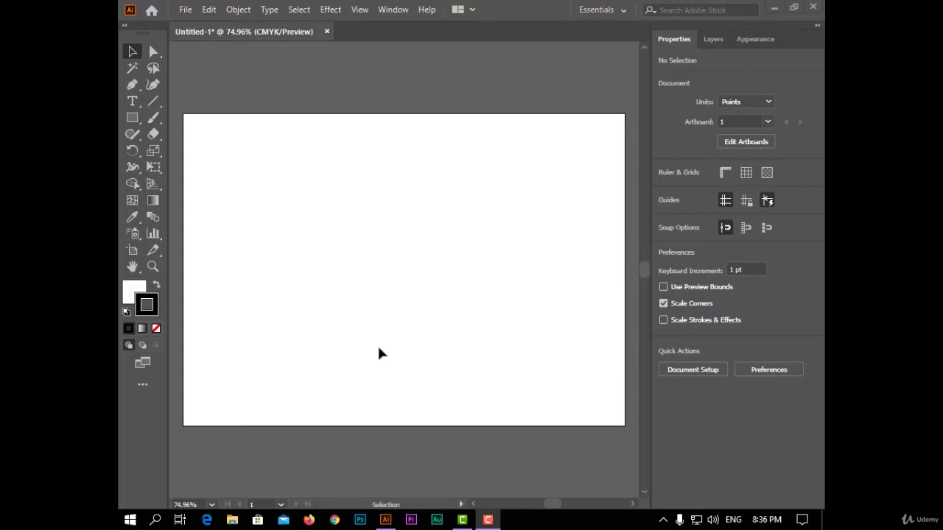
Draw a 511.842 × 326.316 pt rectangle mid-artboard with red fill and no stroke.
click(132, 118)
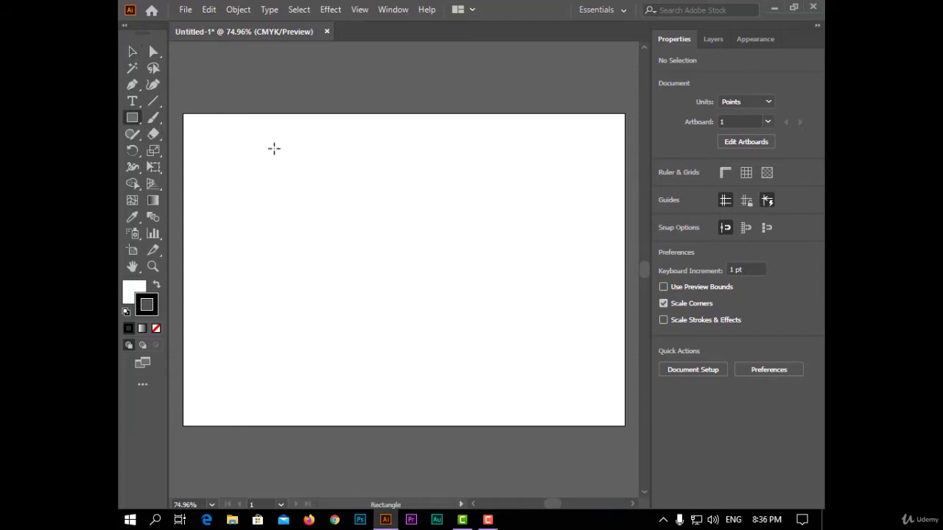
mouse_move(298, 165)
mouse_down()
mouse_move(413, 223)
mouse_move(566, 336)
mouse_up()
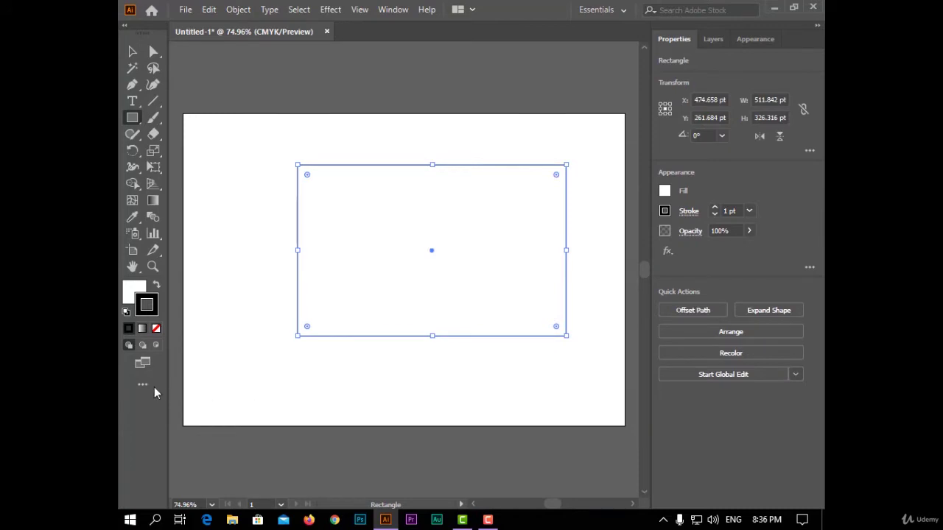
click(156, 285)
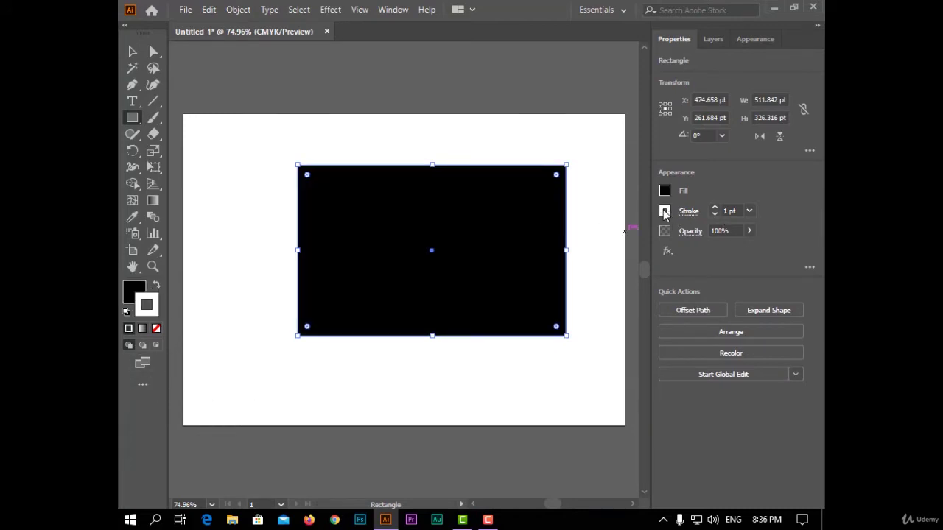
click(666, 212)
click(514, 262)
click(664, 191)
click(611, 240)
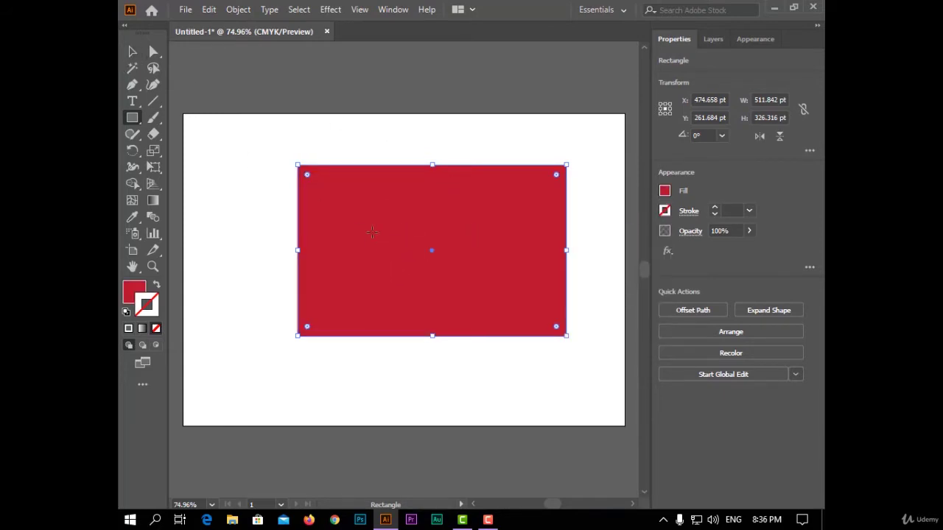
click(133, 51)
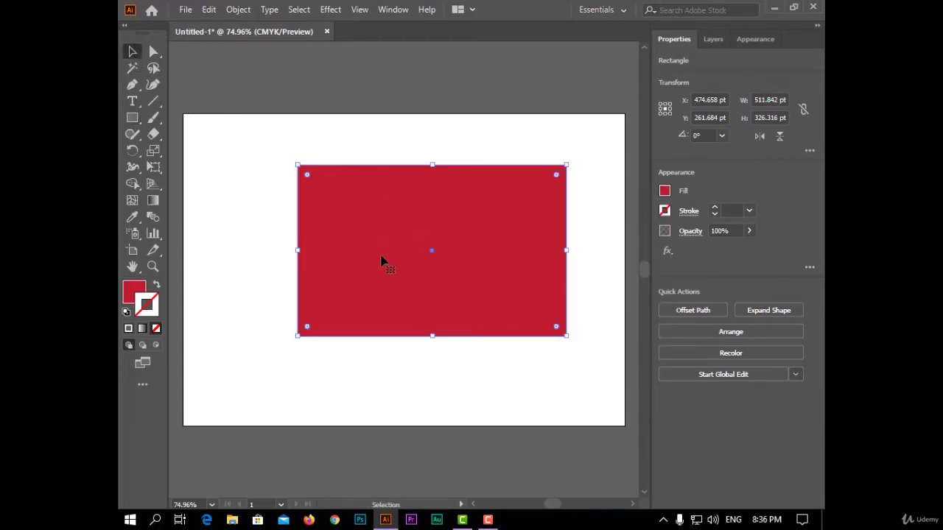
Apply the AI_BevelShadow_1 SVG filter from the Effect menu to the rectangle.
click(331, 9)
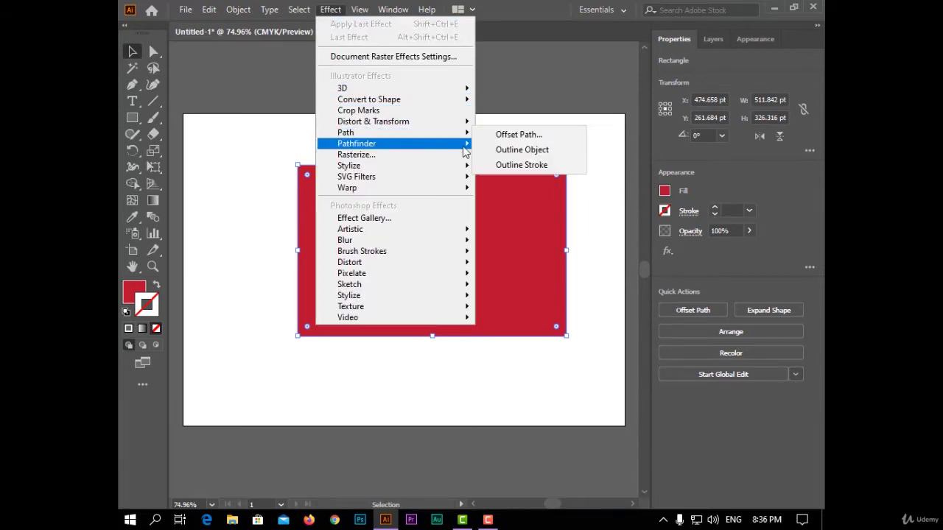
mouse_move(464, 148)
mouse_move(364, 179)
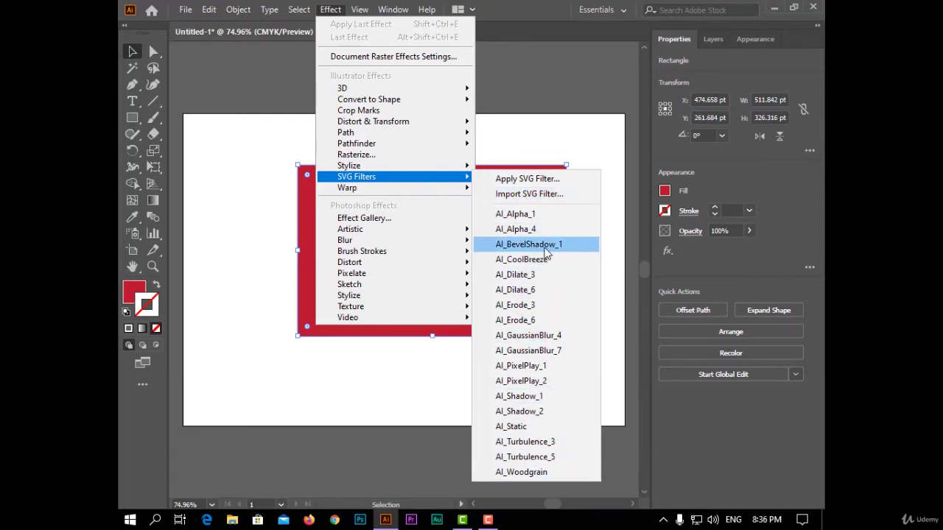
click(603, 259)
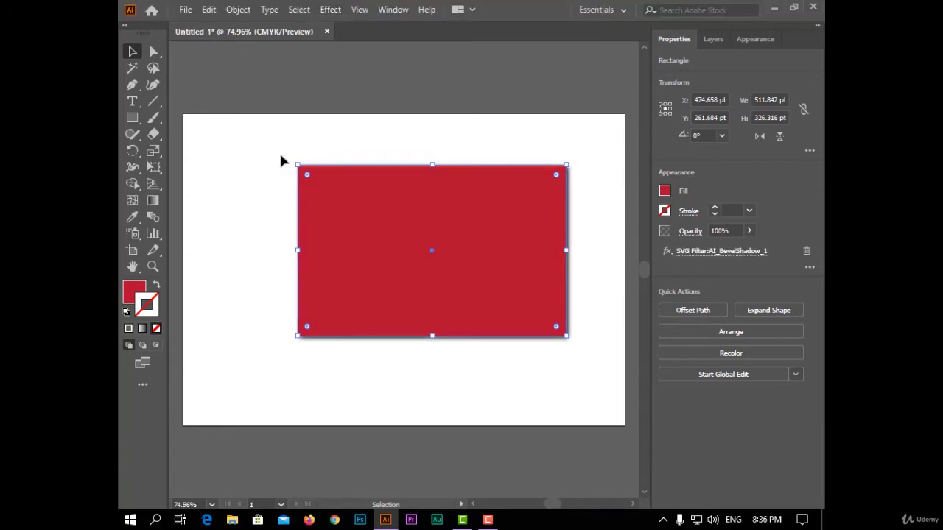
Deselect and reselect the red rectangle to inspect its new bevel shadow.
click(588, 256)
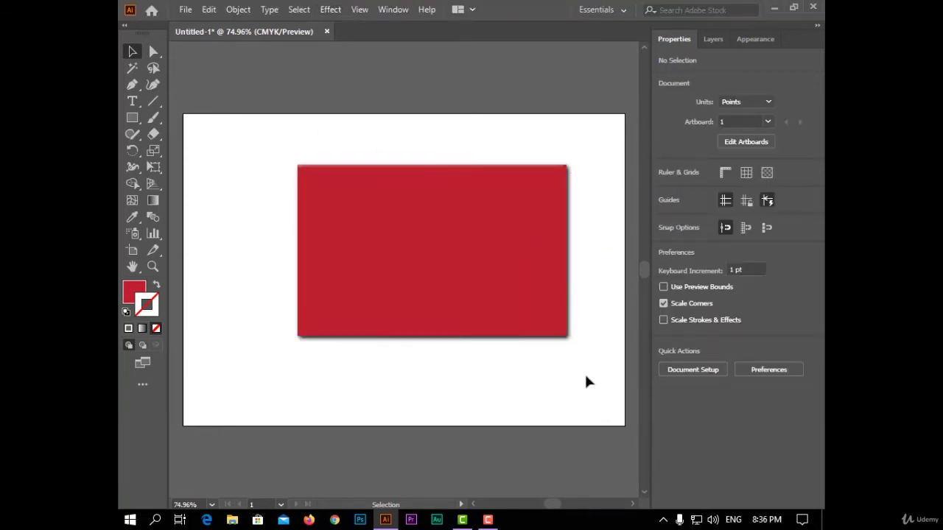
click(536, 263)
click(593, 259)
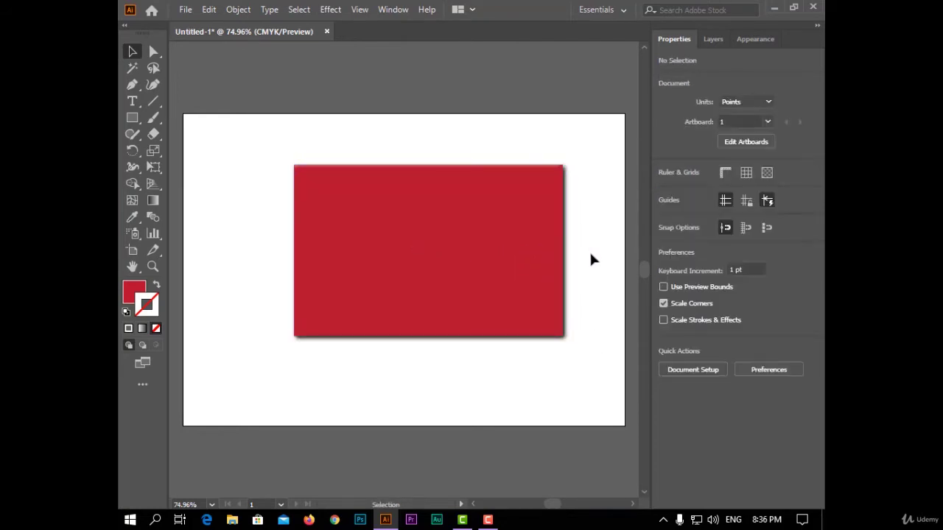
drag(392, 130, 518, 231)
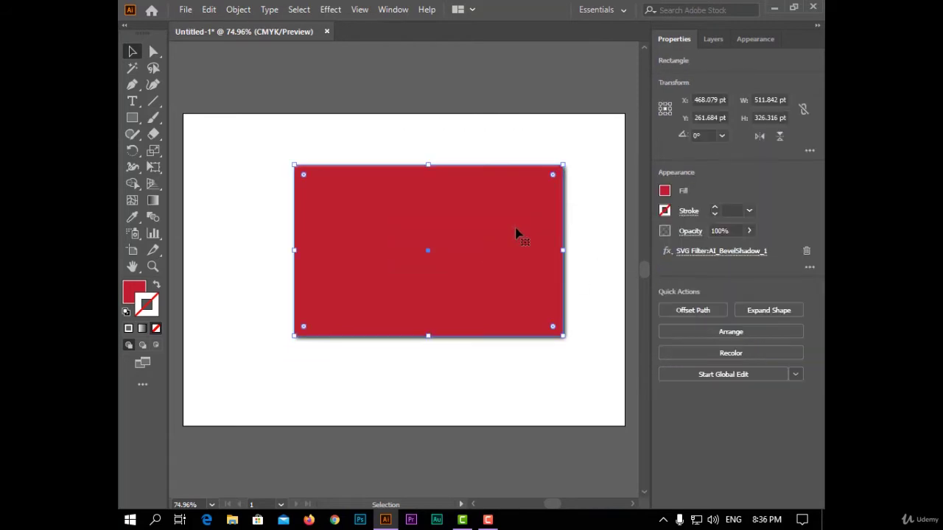
Show the Appearance panel with the rectangle's attributes.
click(407, 9)
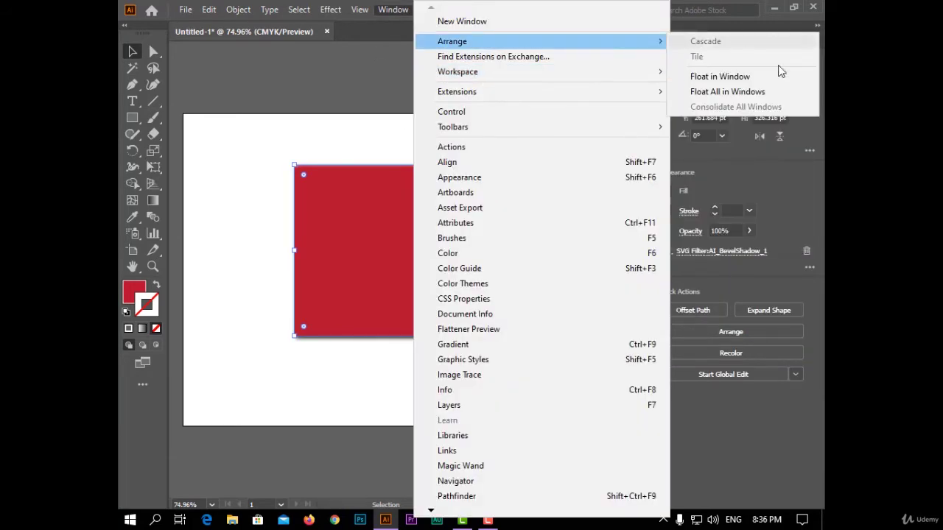
click(796, 183)
click(756, 39)
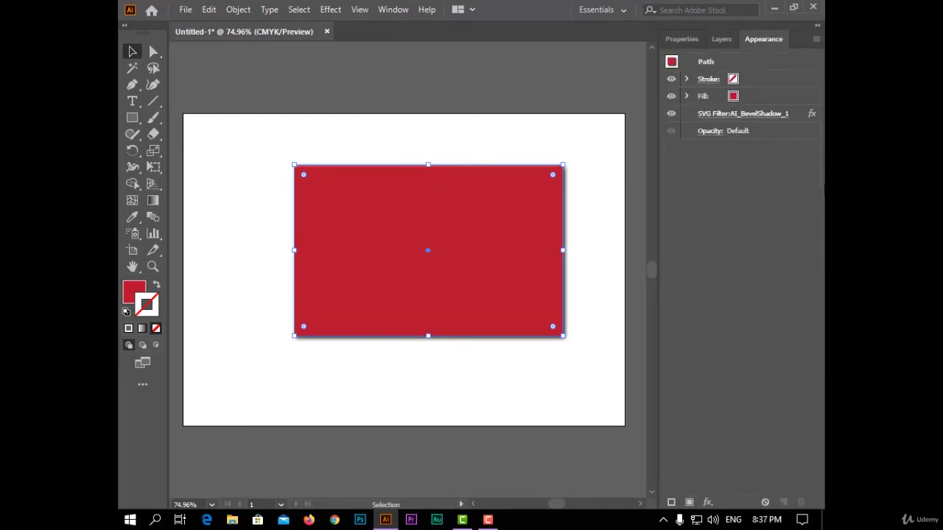
Open the SVG Filter entry's settings and bring up the AI_BevelShadow_1 code editor.
click(744, 114)
drag(507, 177, 721, 82)
mouse_move(771, 129)
mouse_down()
mouse_move(768, 167)
mouse_move(770, 116)
mouse_move(769, 133)
mouse_up()
scroll(772, 129, down, 1)
scroll(772, 127, up, 1)
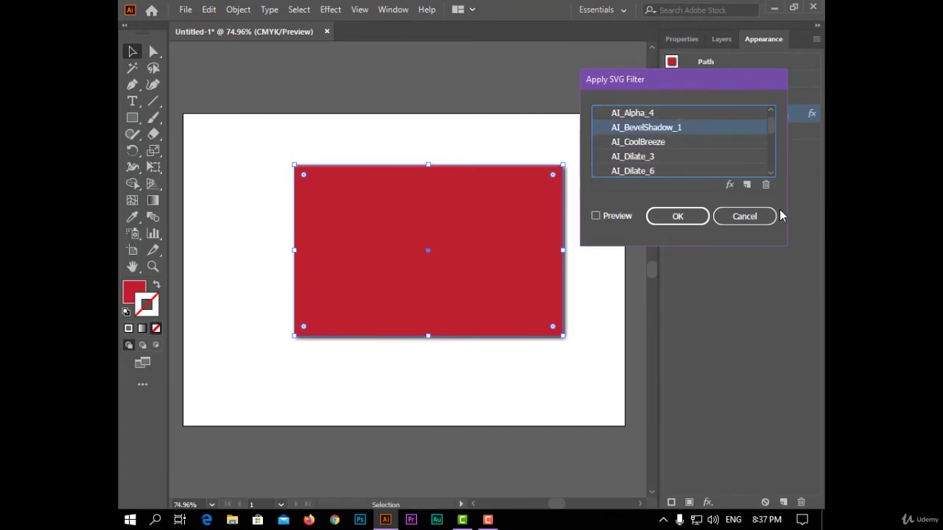
click(730, 186)
Change the feOffset dx value from 4 to 9 and preview the shifted shadow.
drag(426, 40, 642, 66)
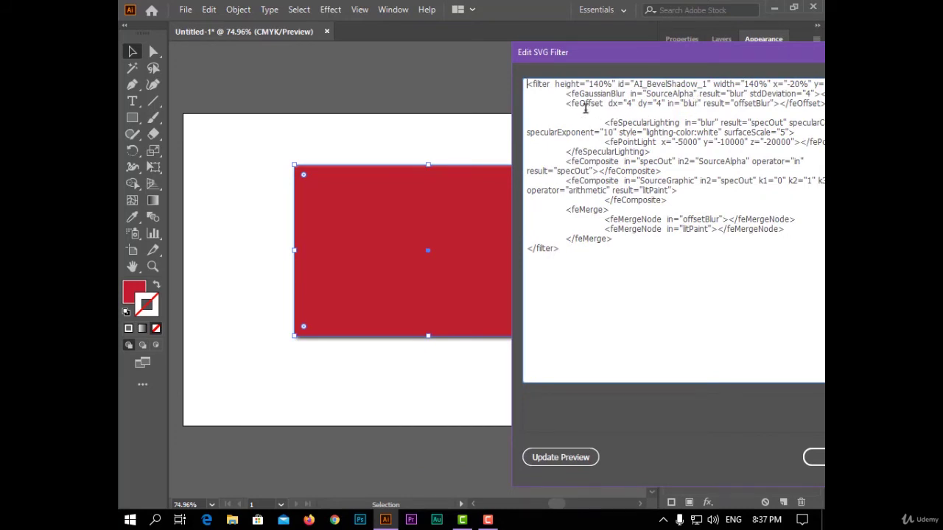
double_click(629, 104)
text(9)
click(585, 458)
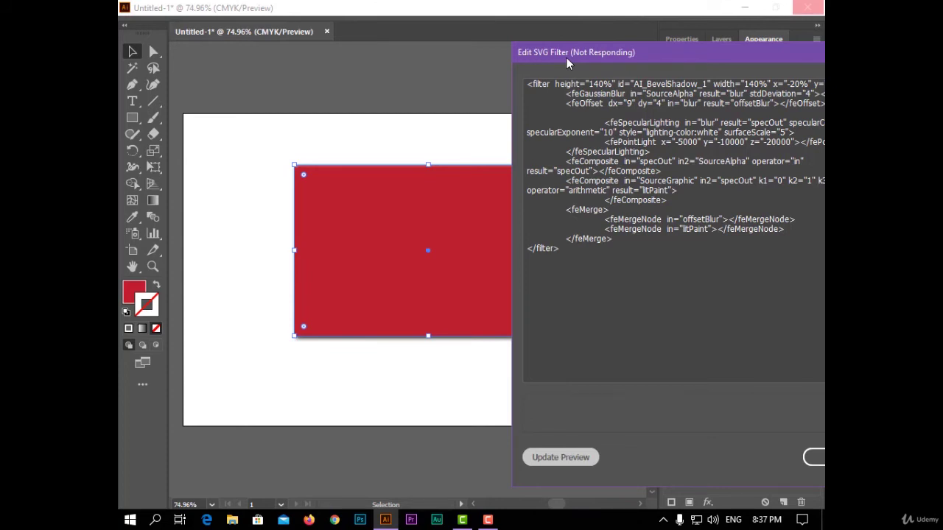
drag(566, 57, 780, 144)
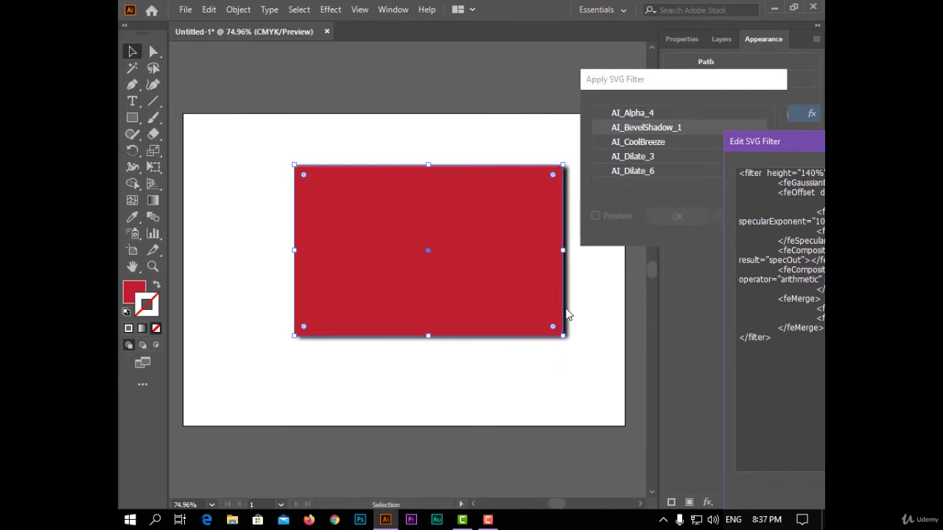
drag(802, 148, 386, 66)
Confirm the edited filter code with OK, then cancel the Apply SVG Filter chooser.
click(640, 475)
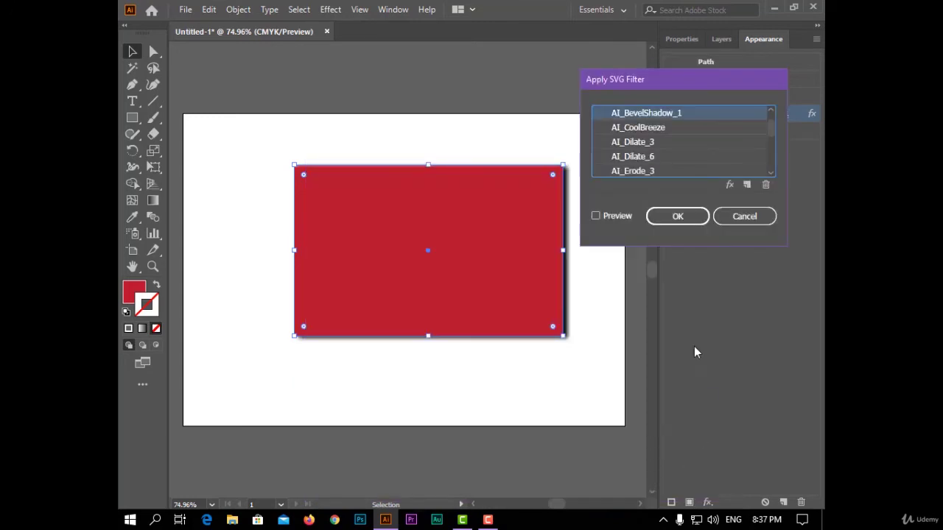
click(757, 218)
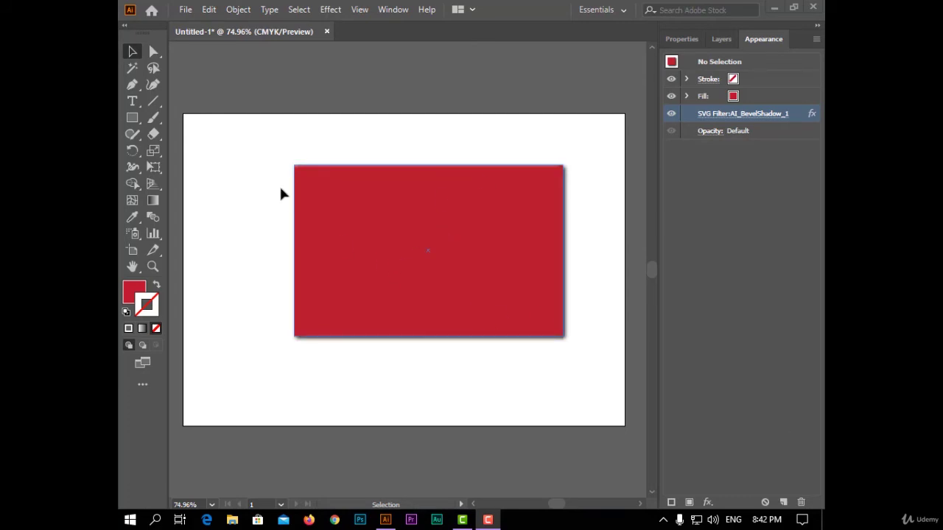
Start File > Export > Export As for Untitled-1 with SVG (*.SVG) as the file type.
click(185, 9)
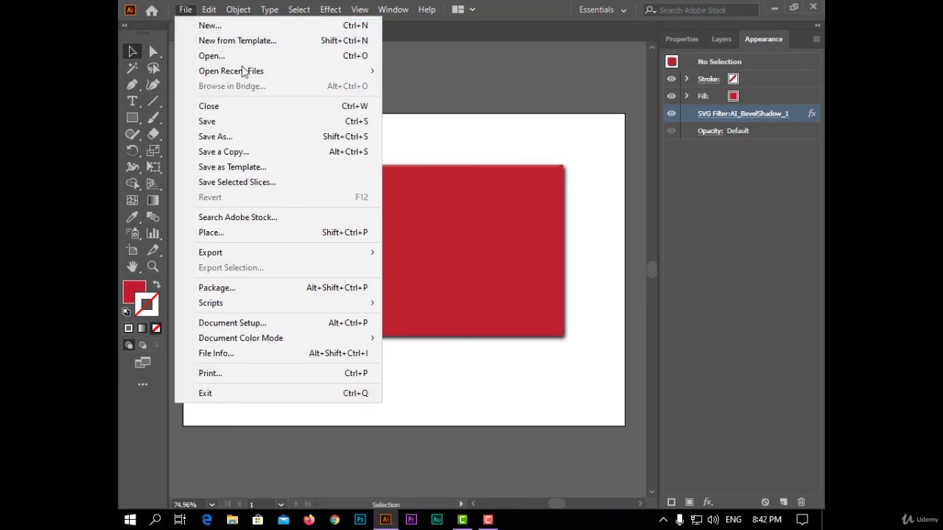
mouse_move(342, 247)
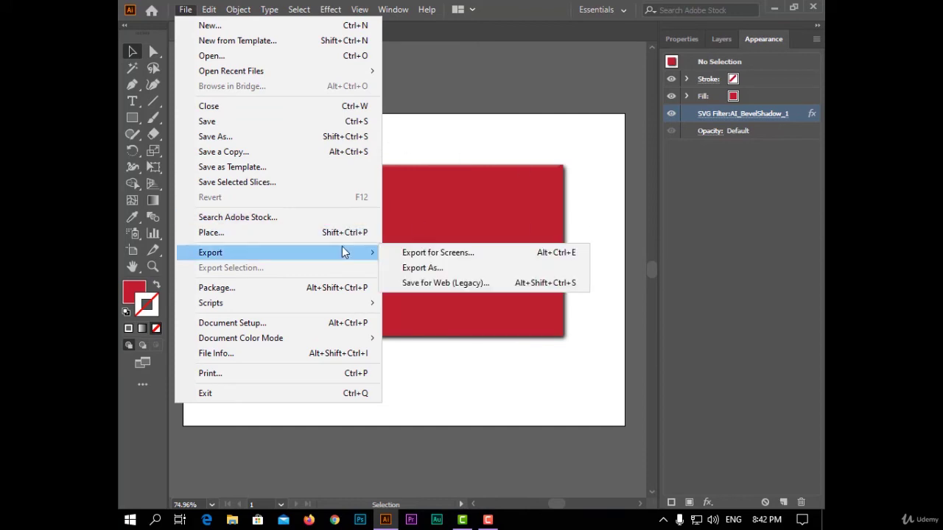
click(435, 268)
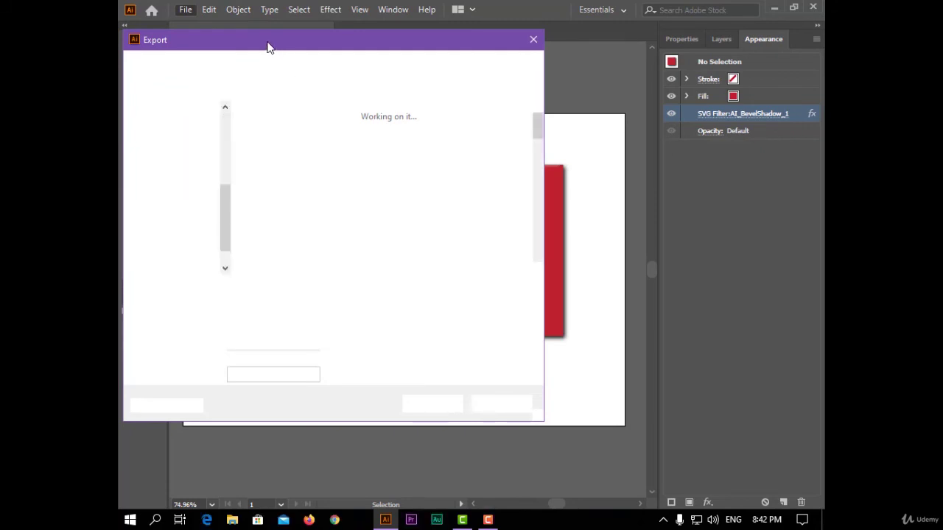
drag(268, 47, 378, 18)
click(419, 279)
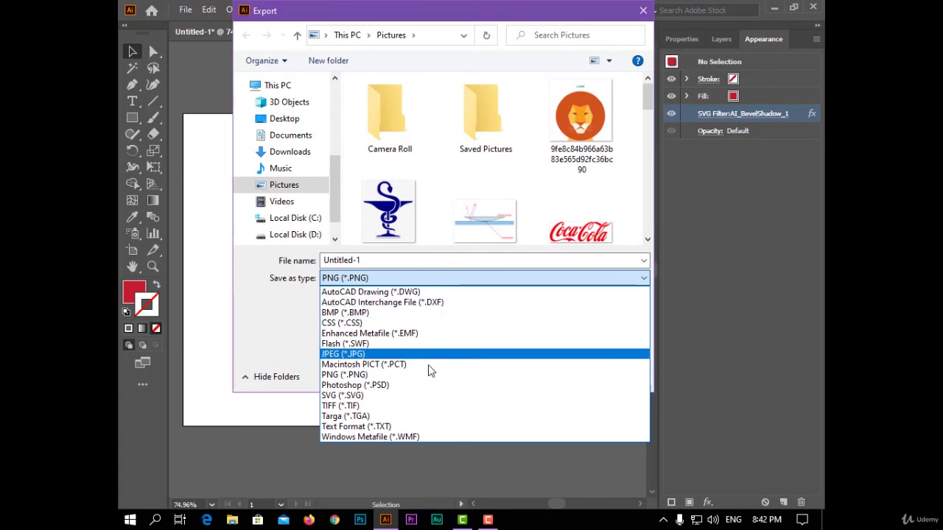
click(405, 396)
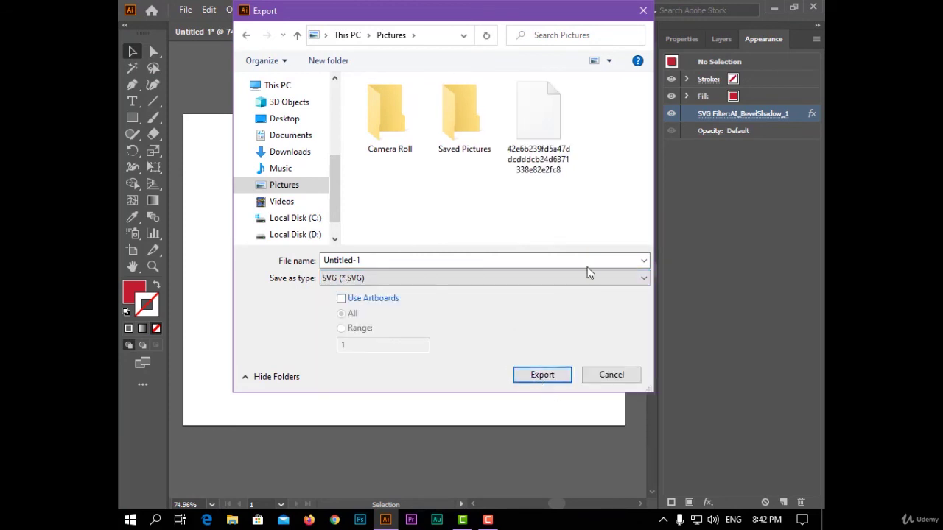
drag(449, 24, 403, 52)
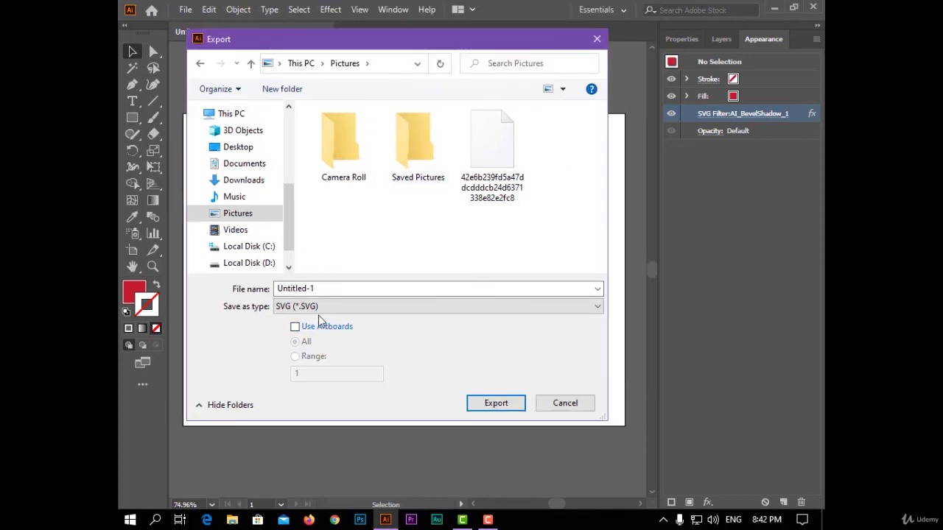